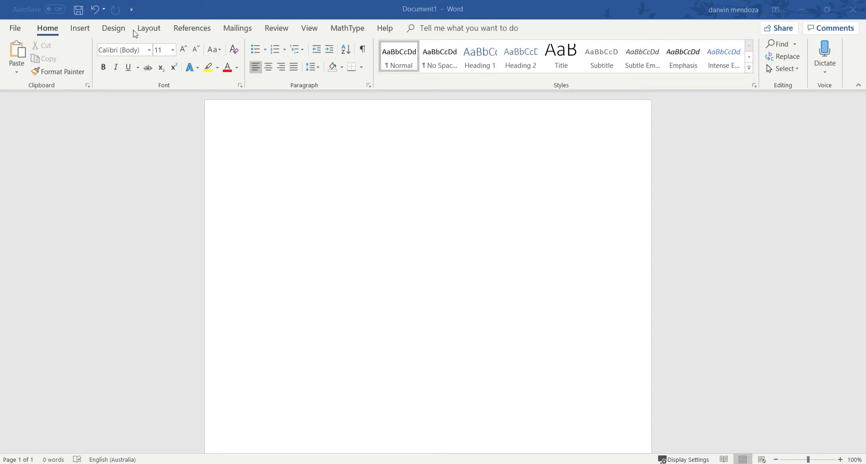
Step: Insert a new blank equation at the start of the document
{"action": "left_click", "coordinate": [81, 29]}
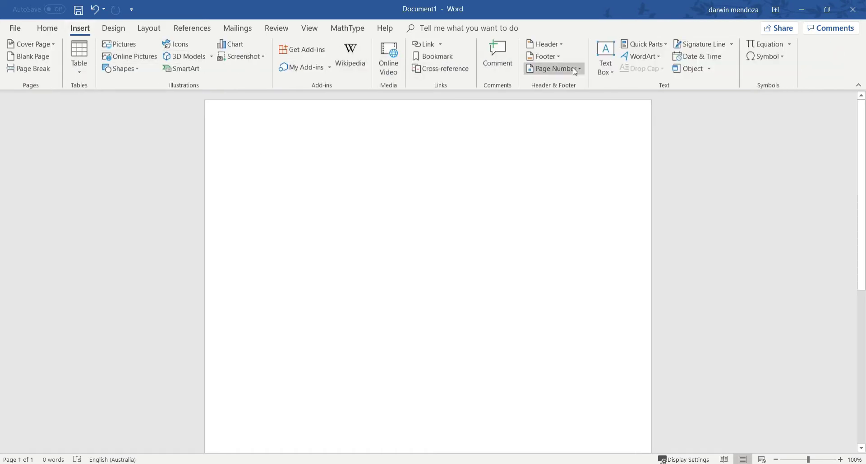
{"action": "left_click", "coordinate": [790, 44]}
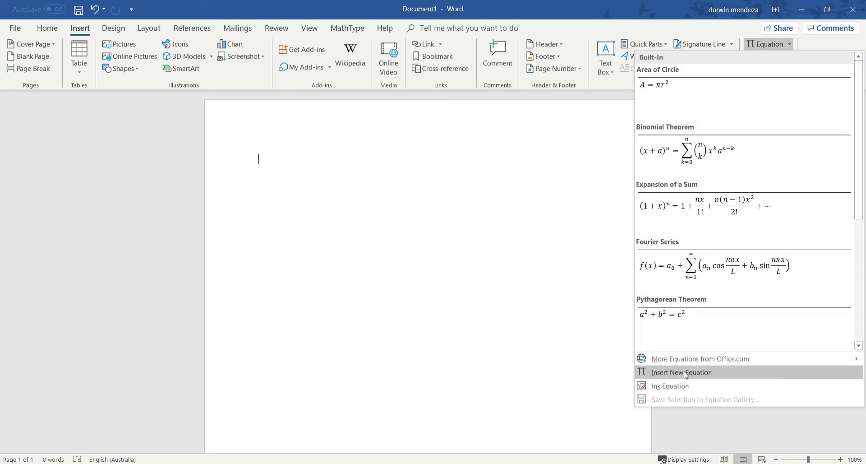
{"action": "left_click", "coordinate": [685, 375]}
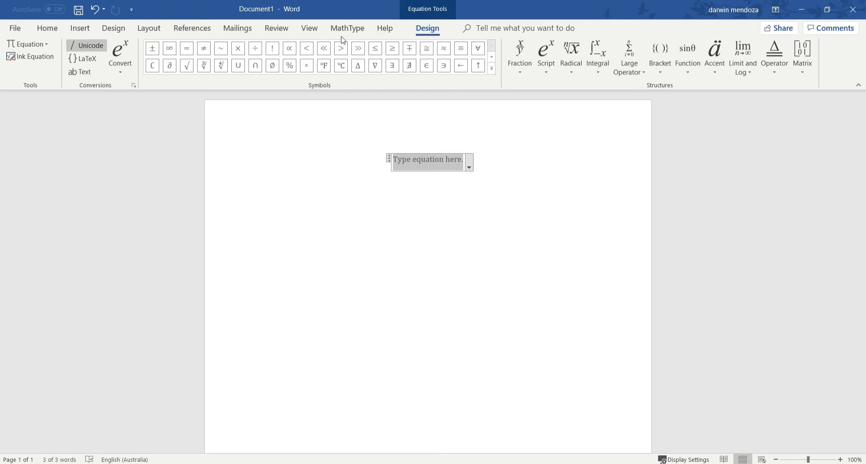
Step: Browse the equation symbol sets for Basic Math, Greek Letters, Operators, Arrows and Geometry, ending on Basic Math
{"action": "left_click", "coordinate": [492, 68]}
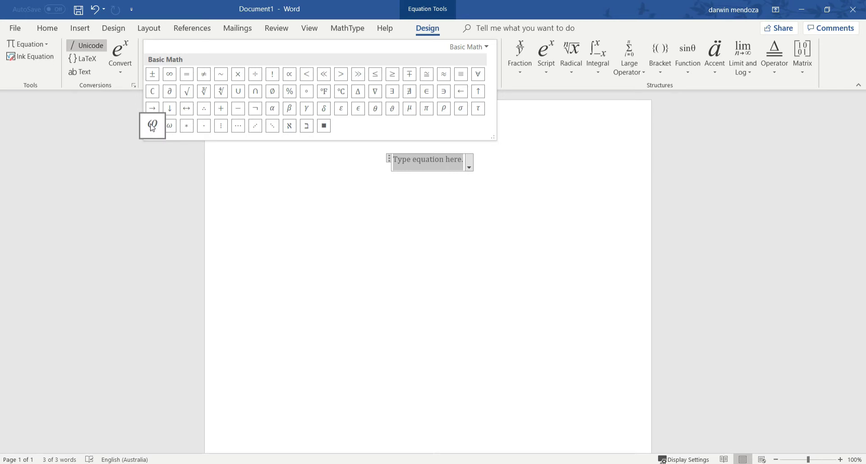
{"action": "left_click", "coordinate": [487, 47]}
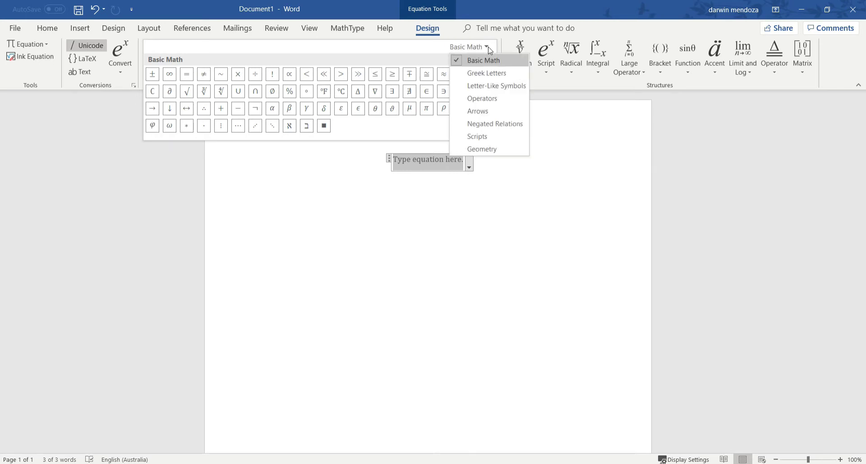
{"action": "left_click", "coordinate": [492, 72]}
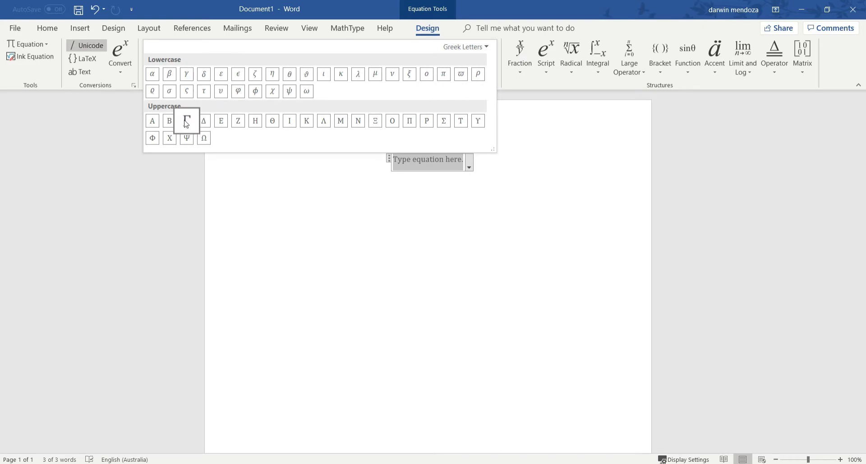
{"action": "left_click", "coordinate": [466, 47]}
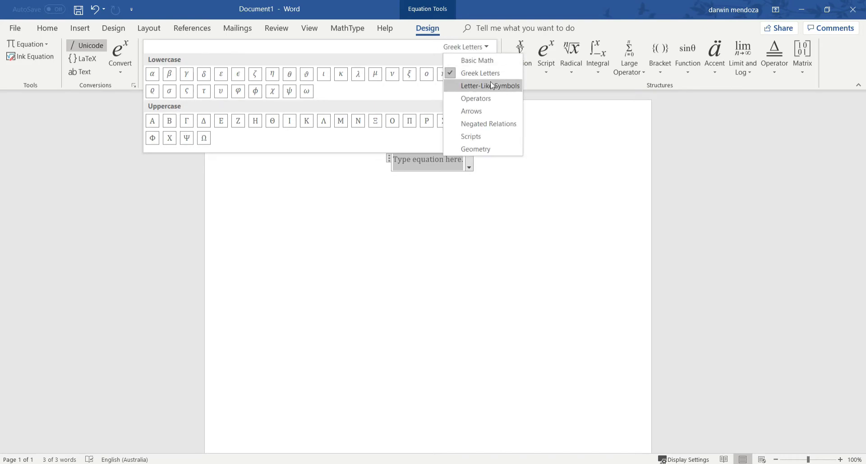
{"action": "left_click", "coordinate": [495, 98]}
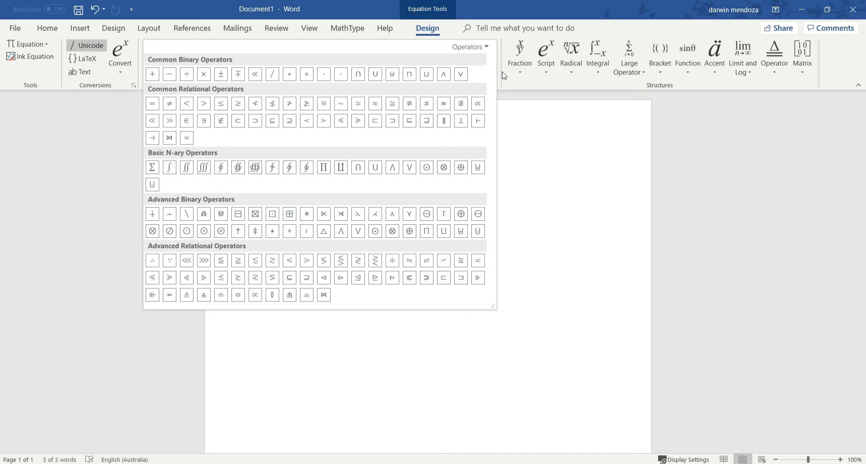
{"action": "left_click", "coordinate": [483, 47]}
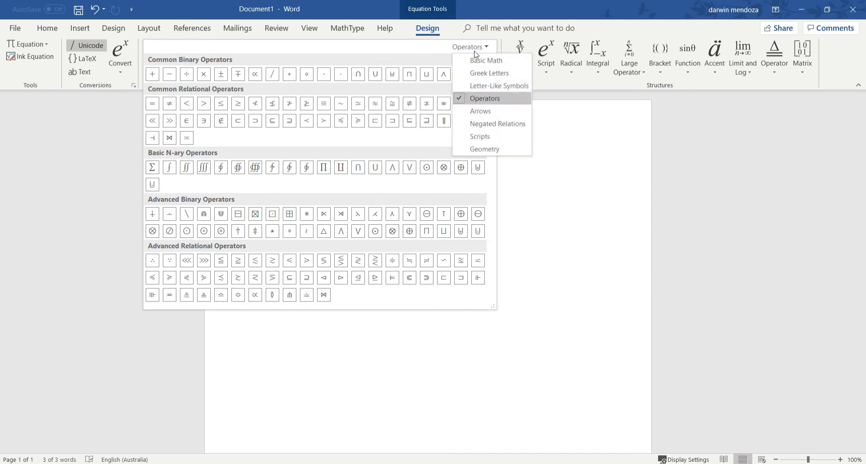
{"action": "left_click", "coordinate": [495, 118]}
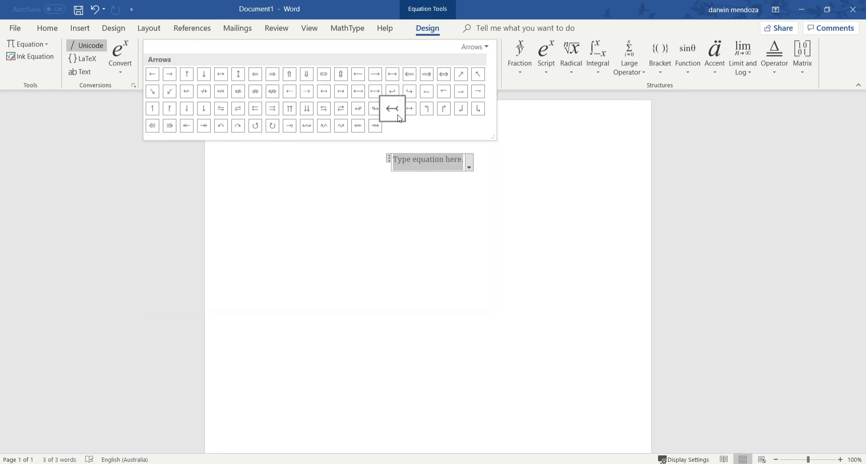
{"action": "left_click", "coordinate": [489, 51]}
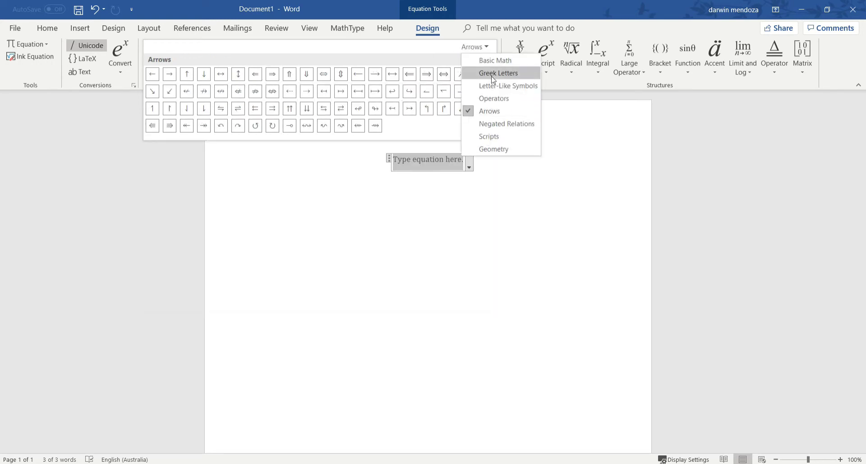
{"action": "left_click", "coordinate": [503, 149]}
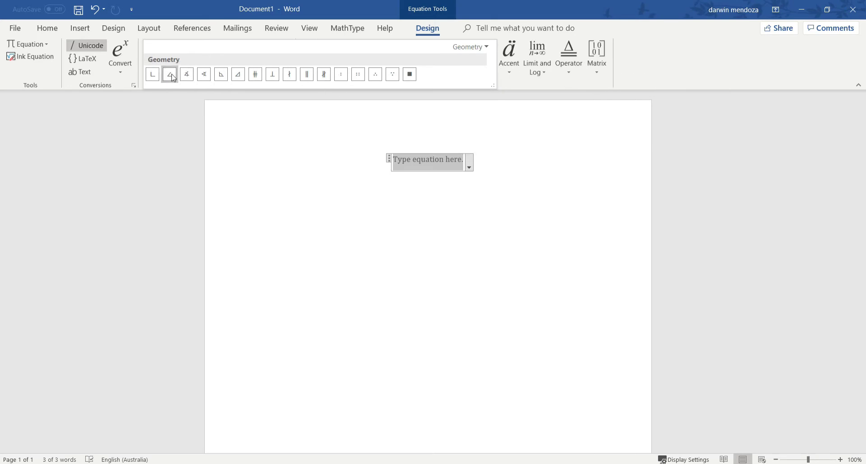
{"action": "left_click", "coordinate": [471, 46]}
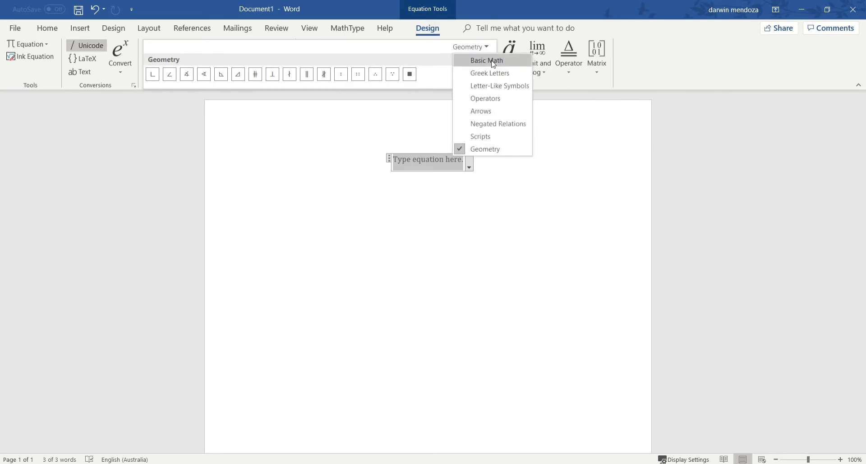
{"action": "left_click", "coordinate": [493, 64]}
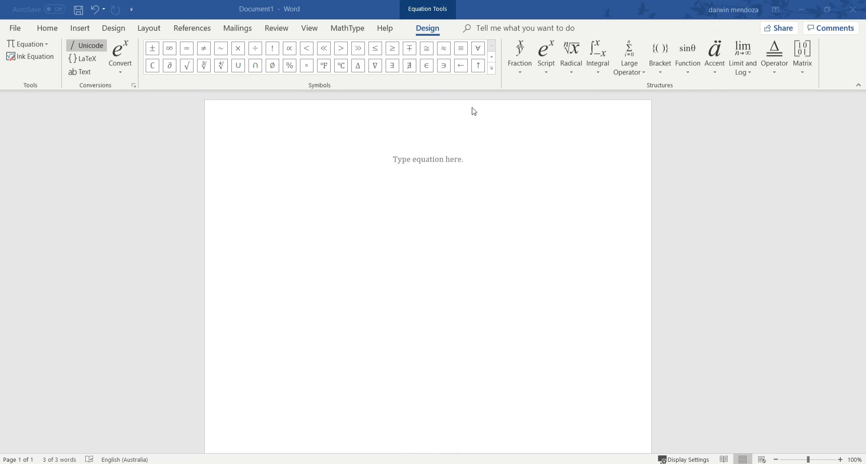
Step: Start the equation with a subscript structure reading f with subscript n, followed by an equals sign
{"action": "left_click", "coordinate": [546, 74]}
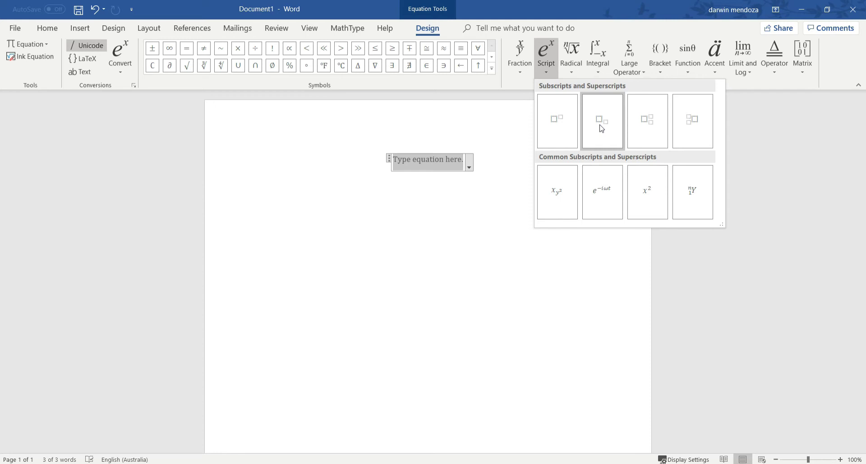
{"action": "left_click", "coordinate": [601, 129]}
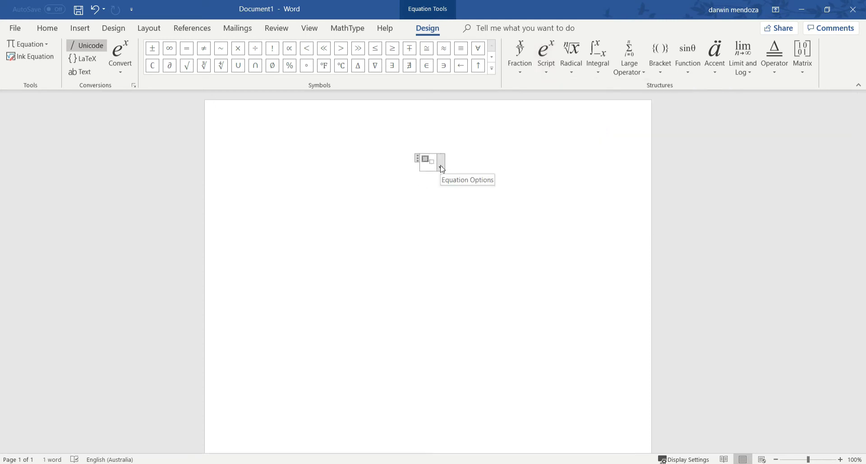
{"action": "type", "text": "1"}
{"action": "key", "text": "Right"}
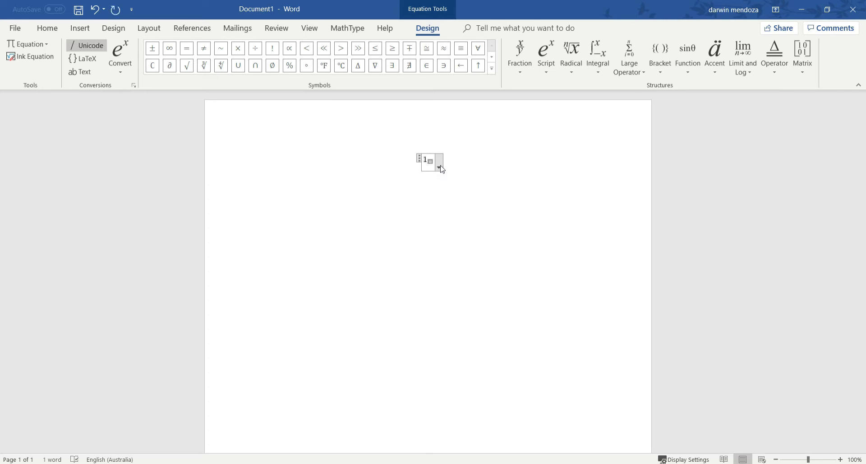
{"action": "key", "text": "Left"}
{"action": "key", "text": "BackSpace"}
{"action": "type", "text": "f"}
{"action": "key", "text": "Right"}
{"action": "type", "text": "n"}
{"action": "key", "text": "Right"}
{"action": "type", "text": "="}
Step: Complete the equation with a stacked fraction that has nv as numerator and 2L as denominator
{"action": "left_click", "coordinate": [517, 72]}
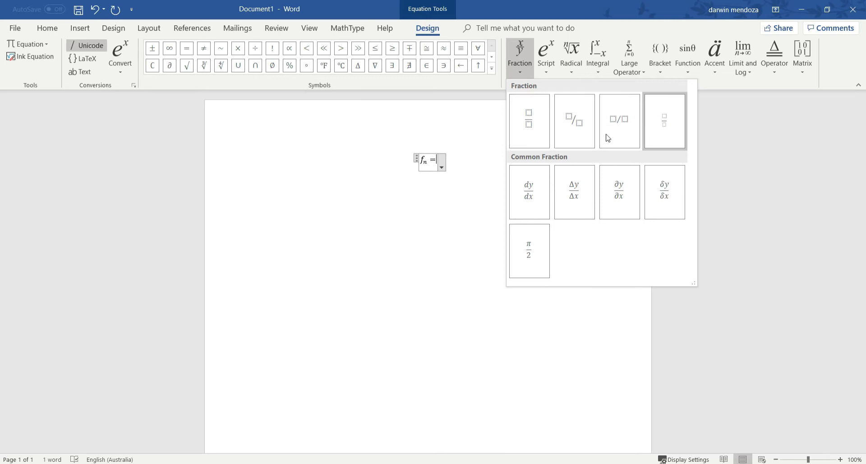
{"action": "left_click", "coordinate": [540, 123]}
{"action": "left_click", "coordinate": [435, 159]}
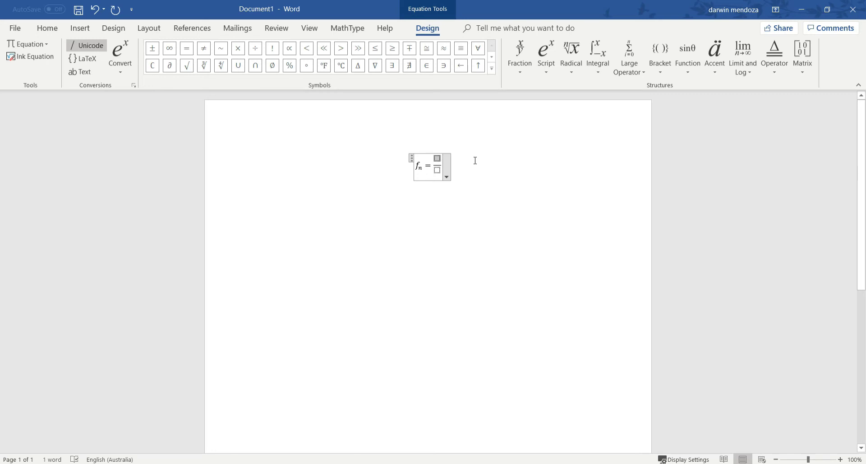
{"action": "type", "text": "nv"}
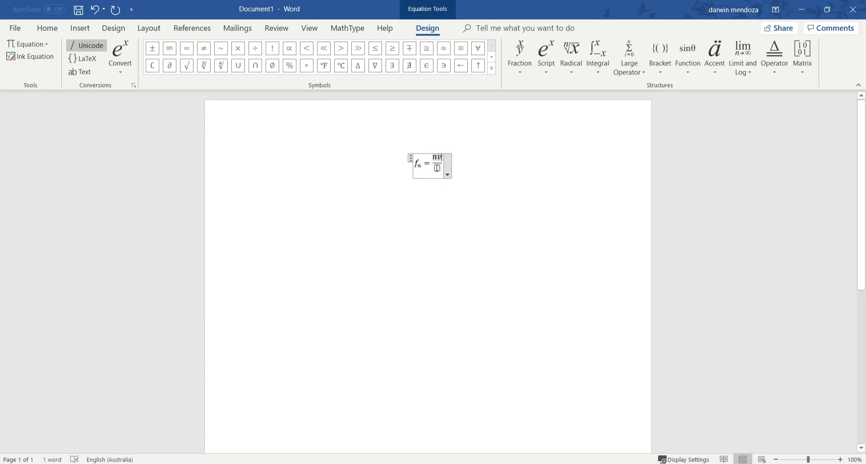
{"action": "left_click", "coordinate": [437, 168]}
{"action": "type", "text": "2L"}
{"action": "left_click", "coordinate": [478, 165]}
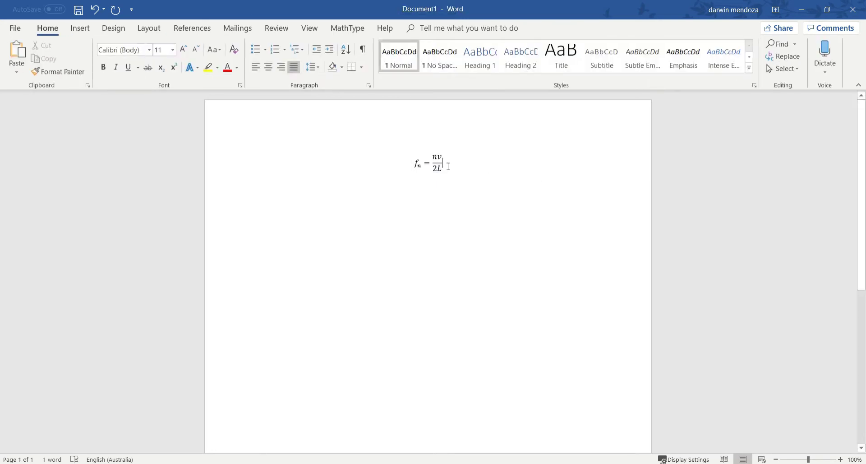
Step: Copy the whole equation and paste it twice on the lines below the original
{"action": "left_click_drag", "start_coordinate": [450, 165], "coordinate": [430, 169]}
{"action": "right_click", "coordinate": [428, 167]}
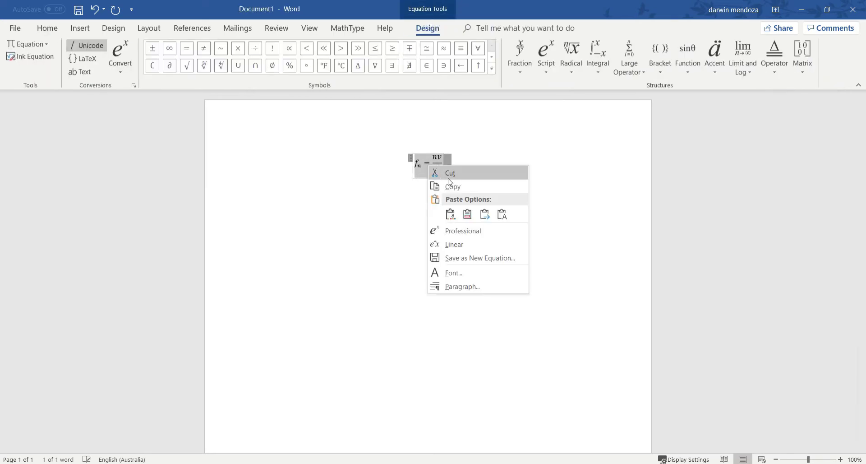
{"action": "left_click", "coordinate": [457, 185]}
{"action": "left_click", "coordinate": [478, 165]}
{"action": "key", "text": "Return"}
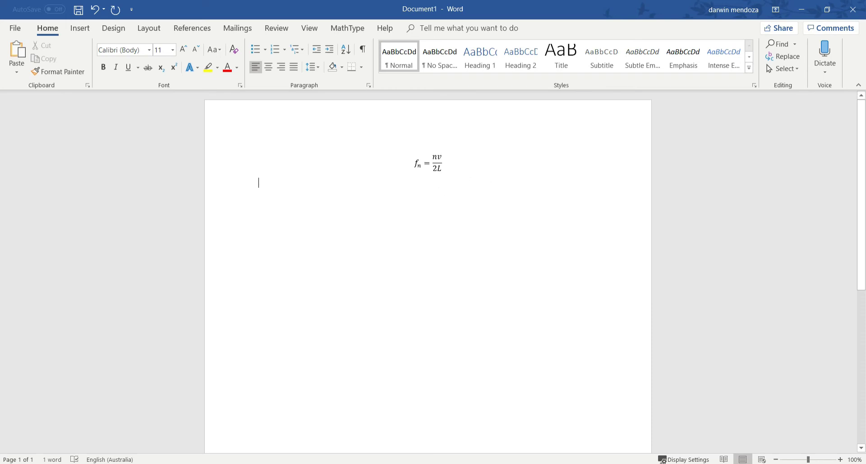
{"action": "key", "text": "ctrl+v"}
{"action": "key", "text": "ctrl+v"}
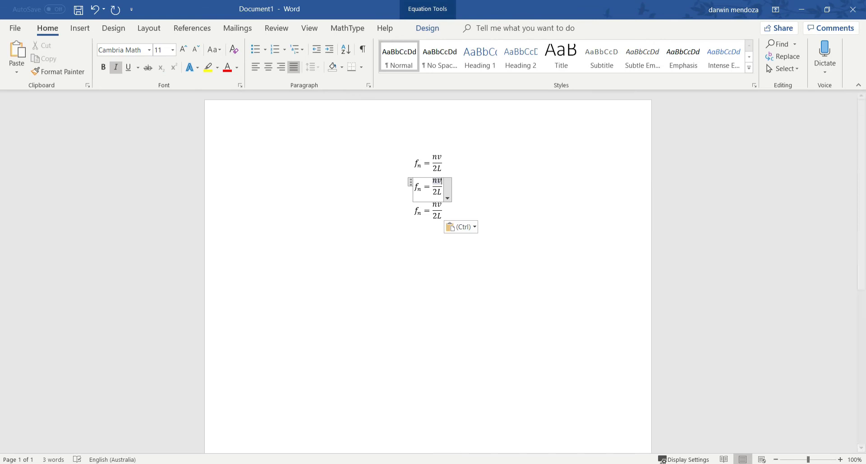
Step: Delete the first of the two pasted equation copies
{"action": "key", "text": "BackSpace"}
{"action": "key", "text": "BackSpace"}
{"action": "key", "text": "BackSpace"}
{"action": "key", "text": "BackSpace"}
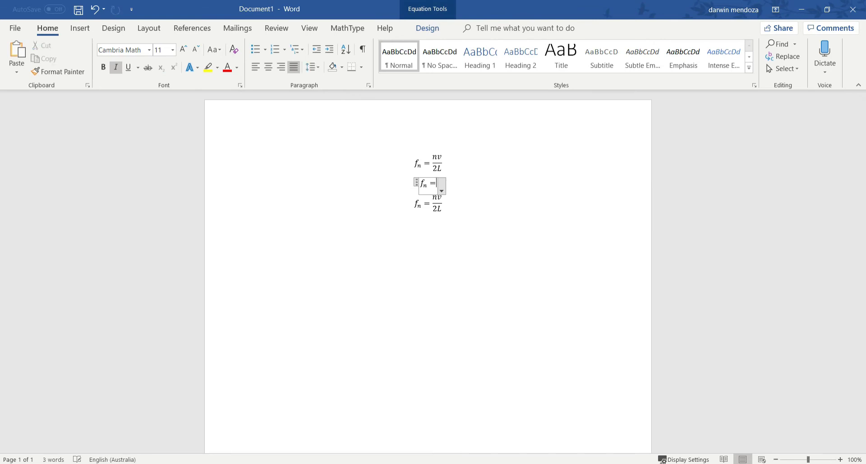
{"action": "key", "text": "BackSpace"}
{"action": "key", "text": "BackSpace"}
{"action": "key", "text": "BackSpace"}
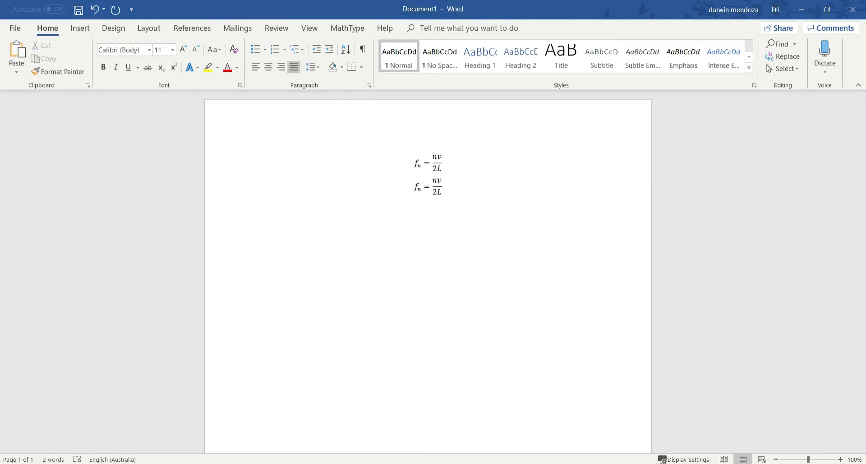
Step: Delete the L from the denominator of the second equation
{"action": "left_click", "coordinate": [441, 194]}
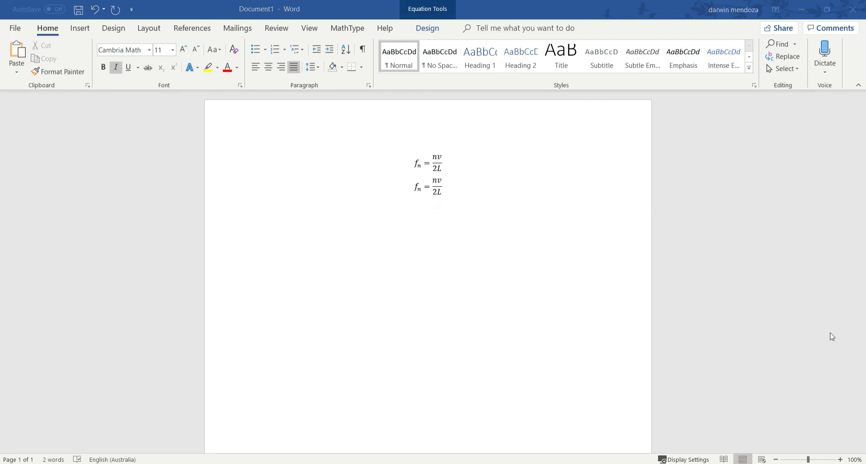
{"action": "left_click", "coordinate": [442, 192]}
{"action": "key", "text": "shift+Home"}
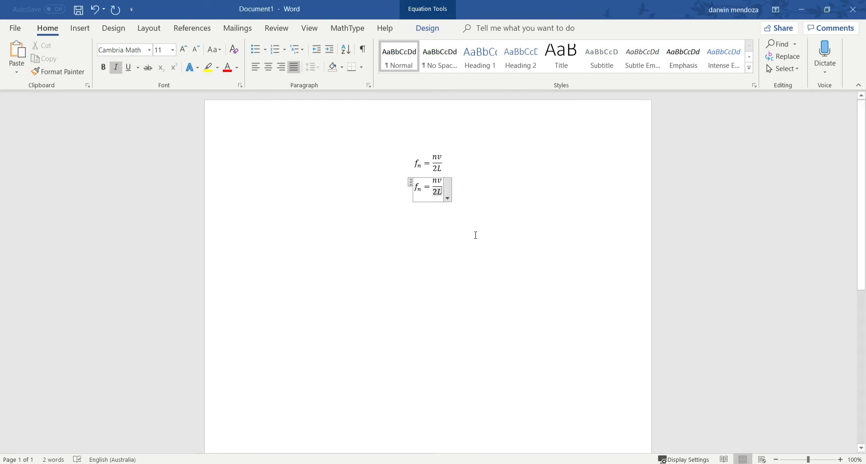
{"action": "key", "text": "BackSpace"}
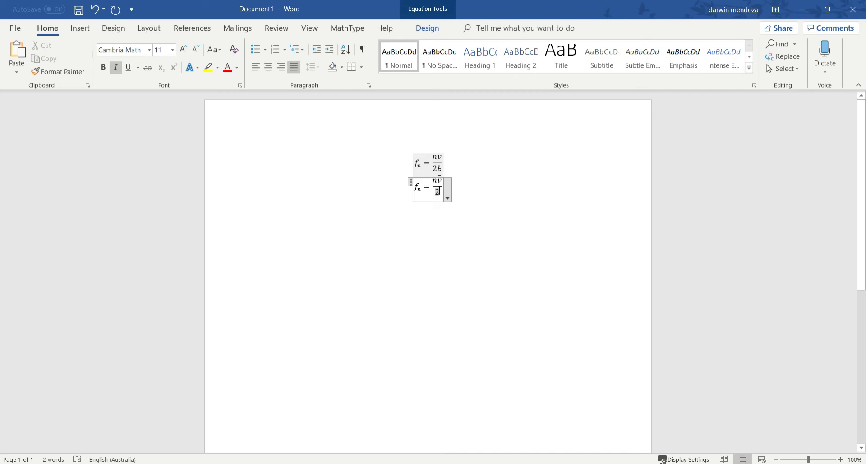
Step: Add parentheses containing L + 2e after the 2 in the second equation's denominator
{"action": "left_click", "coordinate": [438, 10]}
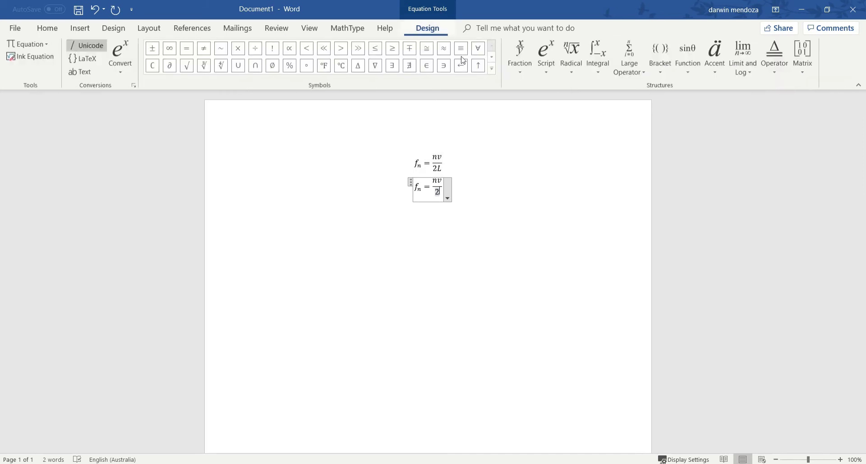
{"action": "left_click", "coordinate": [661, 68]}
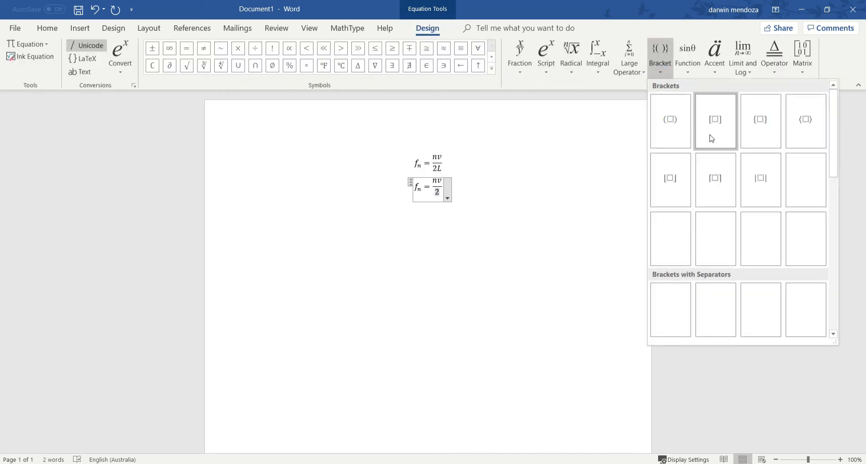
{"action": "left_click", "coordinate": [672, 128]}
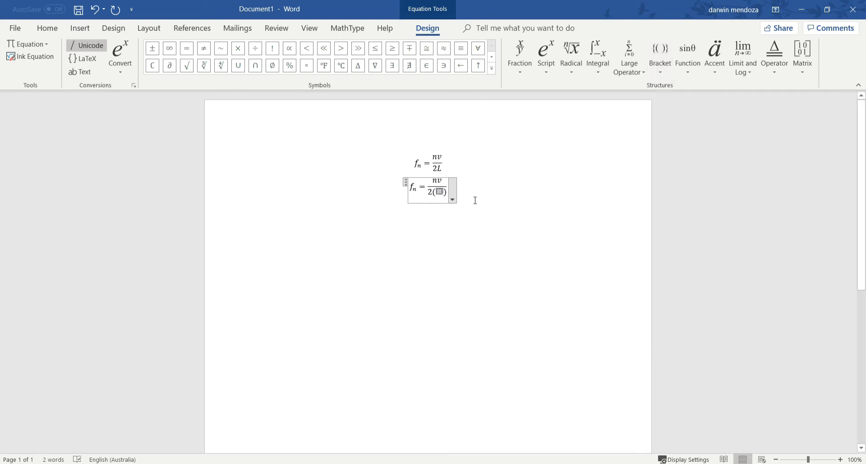
{"action": "type", "text": "L "}
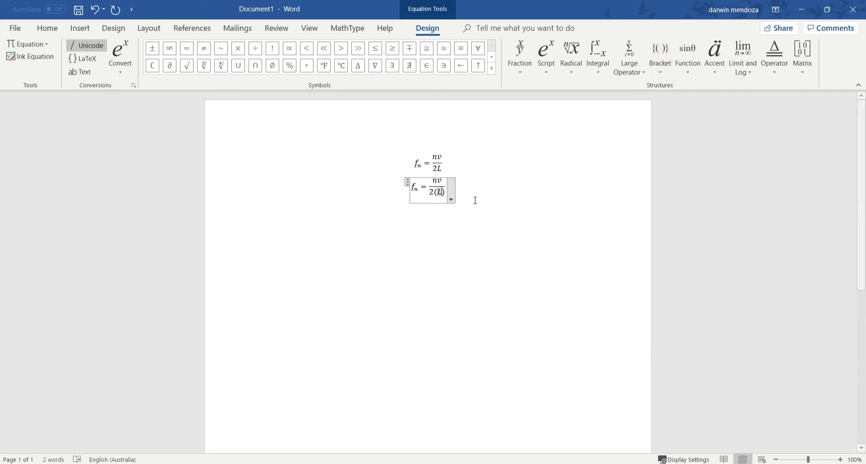
{"action": "type", "text": "+ "}
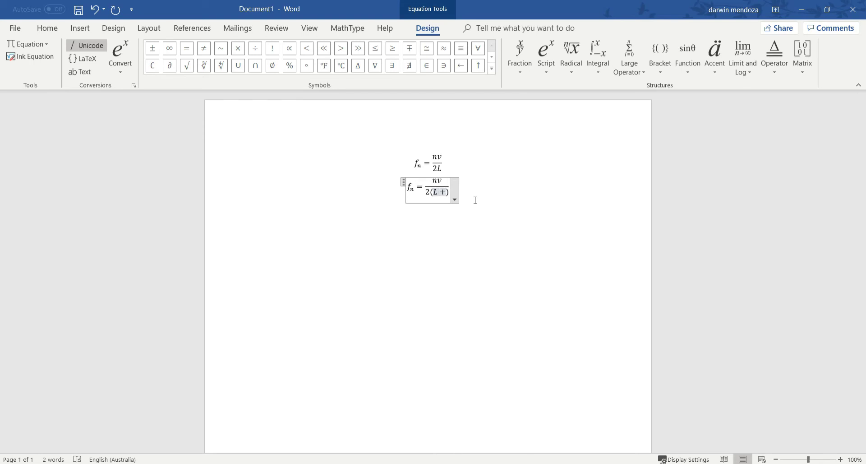
{"action": "type", "text": "2"}
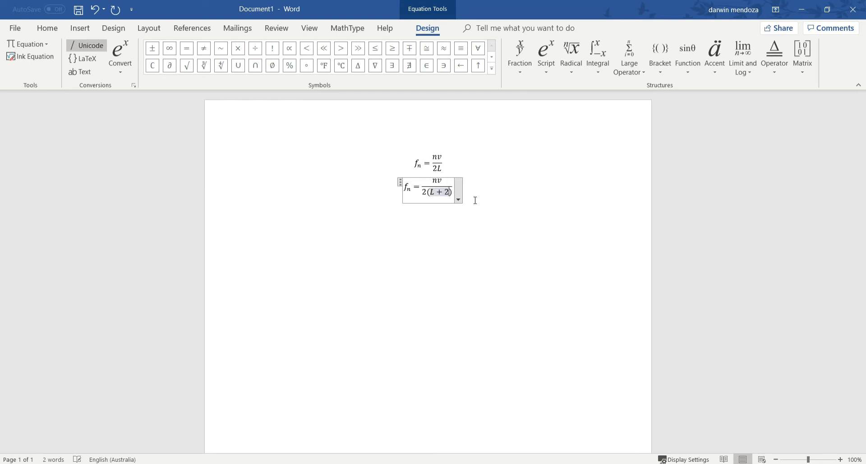
{"action": "type", "text": "e"}
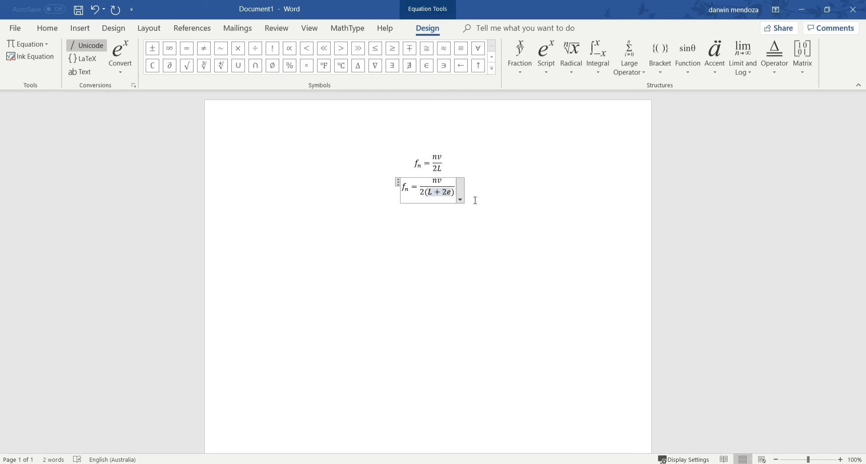
{"action": "left_click", "coordinate": [493, 192]}
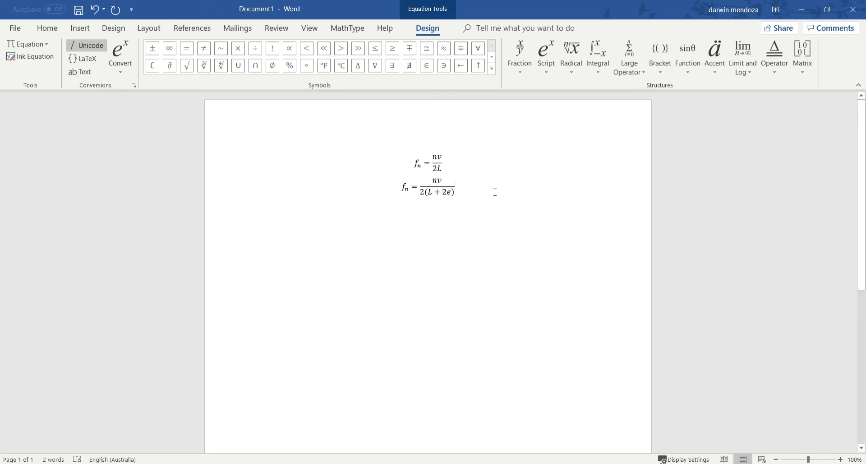
Step: Insert a new equation below the second one and begin it with f subscript n followed by an equals sign
{"action": "key", "text": "Return"}
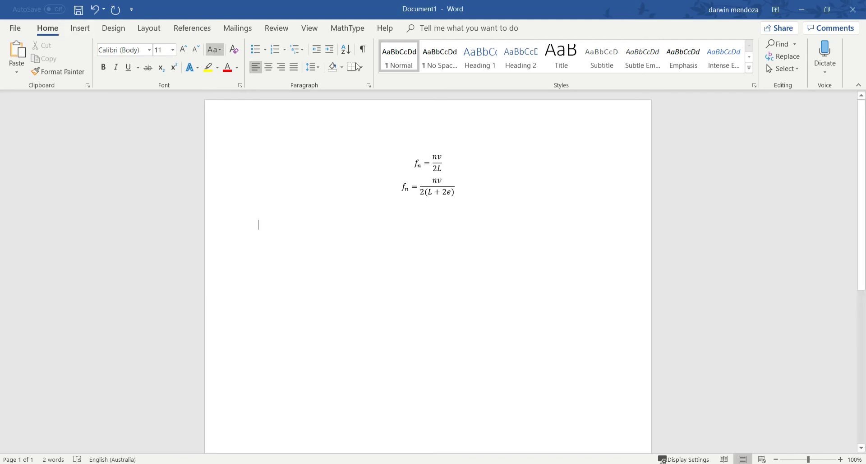
{"action": "left_click", "coordinate": [79, 28]}
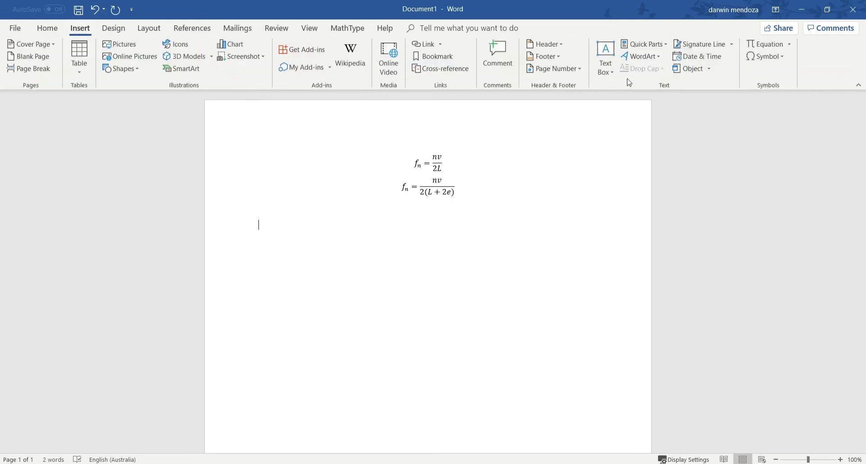
{"action": "left_click", "coordinate": [767, 45]}
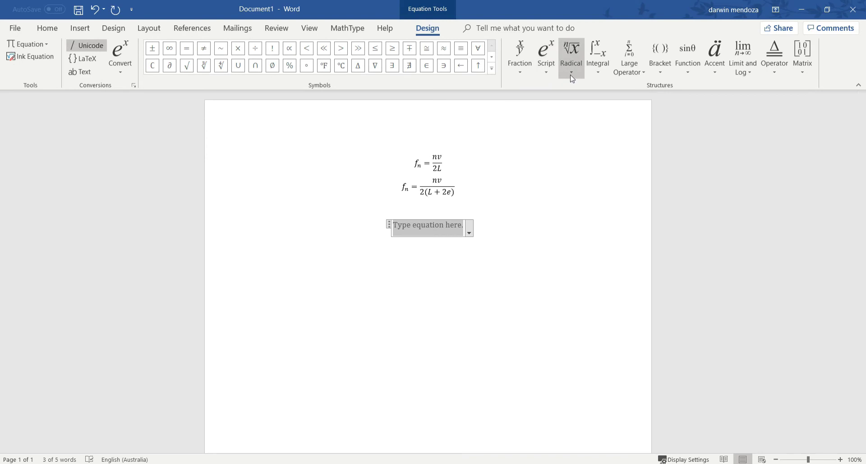
{"action": "left_click", "coordinate": [548, 74]}
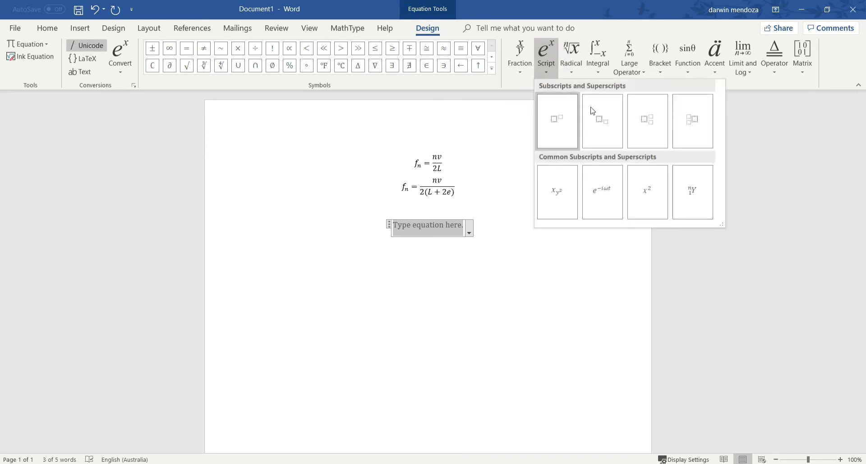
{"action": "left_click", "coordinate": [603, 120]}
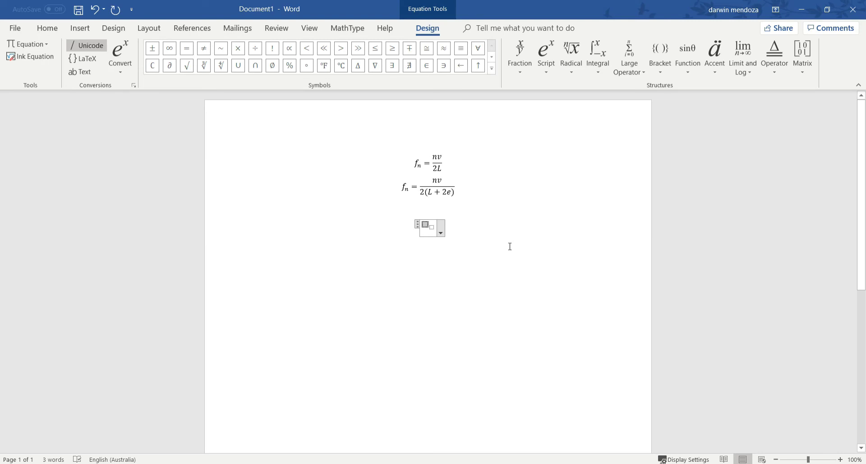
{"action": "type", "text": "f"}
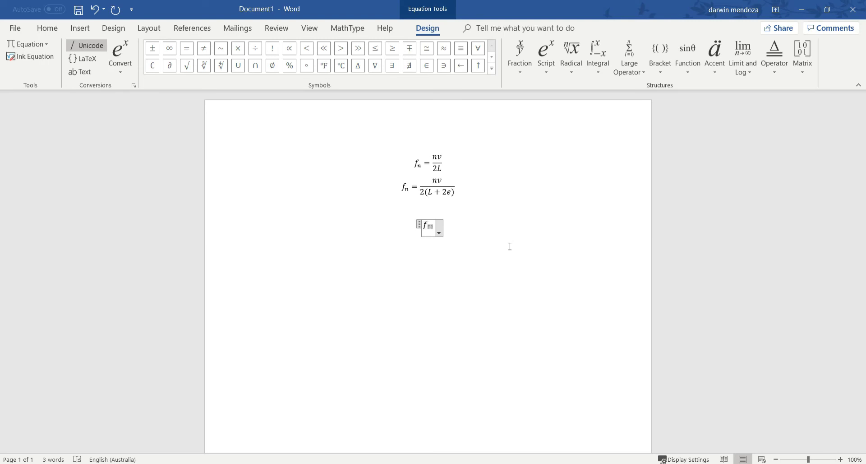
{"action": "type", "text": "n"}
{"action": "key", "text": "Right"}
{"action": "type", "text": "="}
Step: Complete the third equation with a stacked fraction that has nv as numerator and 4L as denominator
{"action": "left_click", "coordinate": [517, 71]}
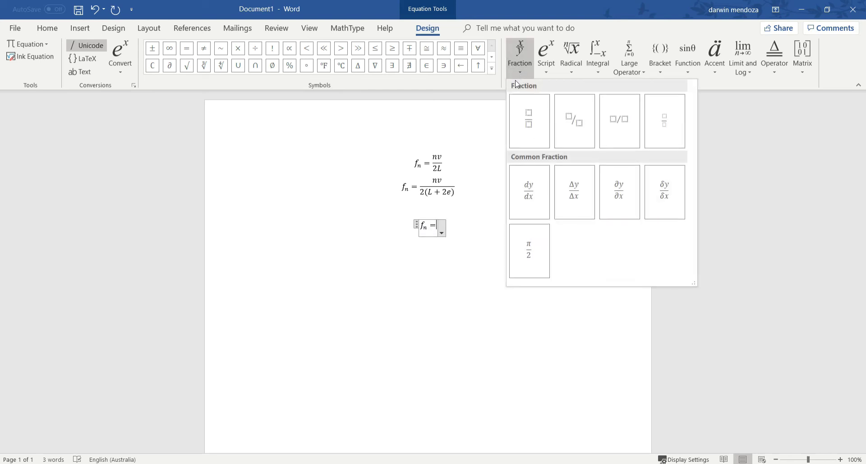
{"action": "left_click", "coordinate": [529, 120]}
{"action": "left_click", "coordinate": [437, 225]}
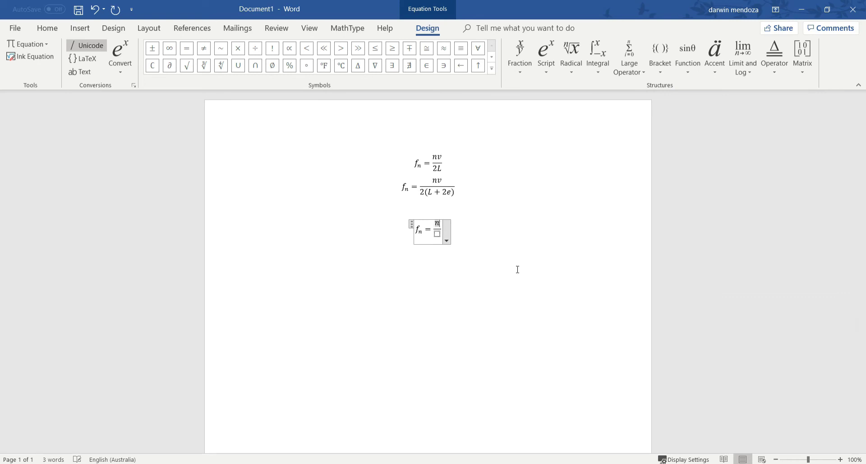
{"action": "type", "text": "nv"}
{"action": "key", "text": "Down"}
{"action": "type", "text": "4L"}
{"action": "left_click", "coordinate": [485, 227]}
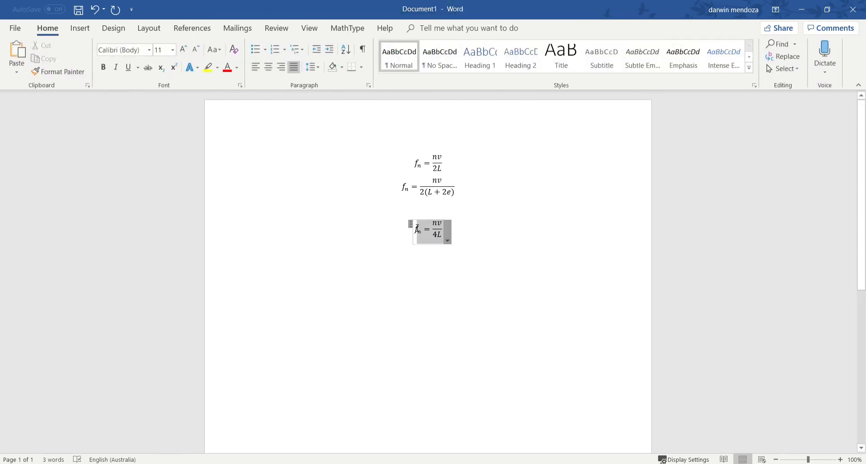
Step: Copy the whole third equation and paste it on a new line directly below
{"action": "right_click", "coordinate": [430, 234]}
{"action": "left_click", "coordinate": [458, 256]}
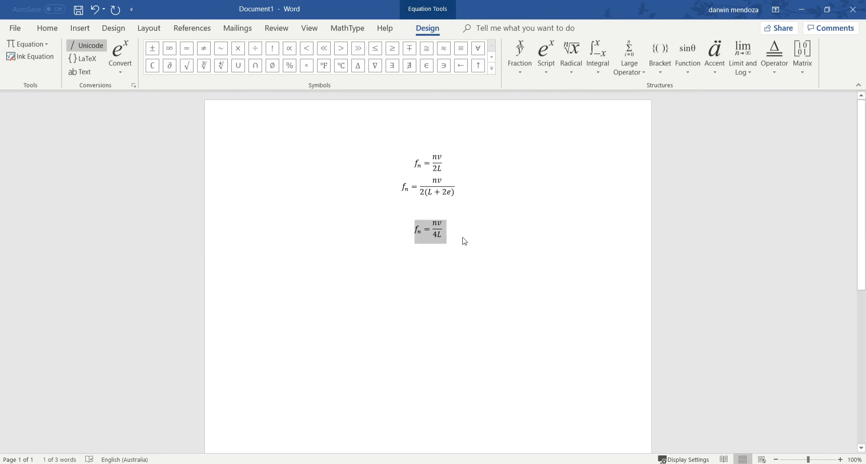
{"action": "left_click", "coordinate": [468, 229]}
{"action": "key", "text": "Return"}
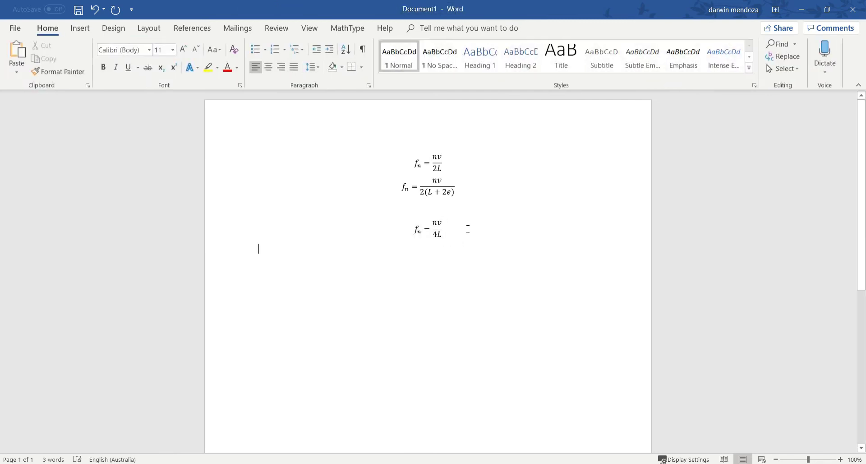
{"action": "key", "text": "ctrl+v"}
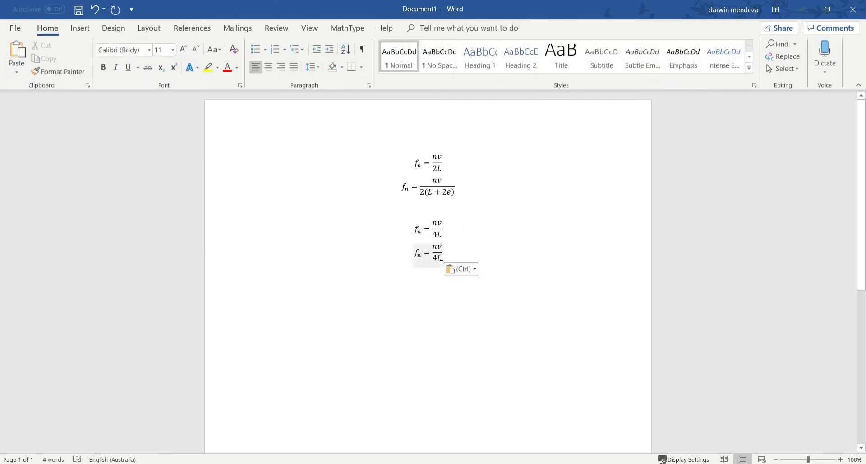
Step: Replace the L in the pasted equation's denominator with parentheses containing L + e
{"action": "left_click", "coordinate": [447, 266]}
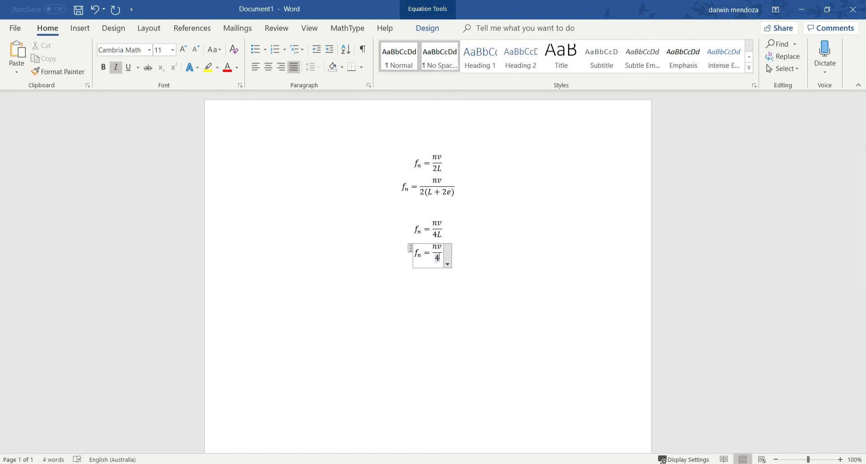
{"action": "key", "text": "BackSpace"}
{"action": "left_click", "coordinate": [427, 28]}
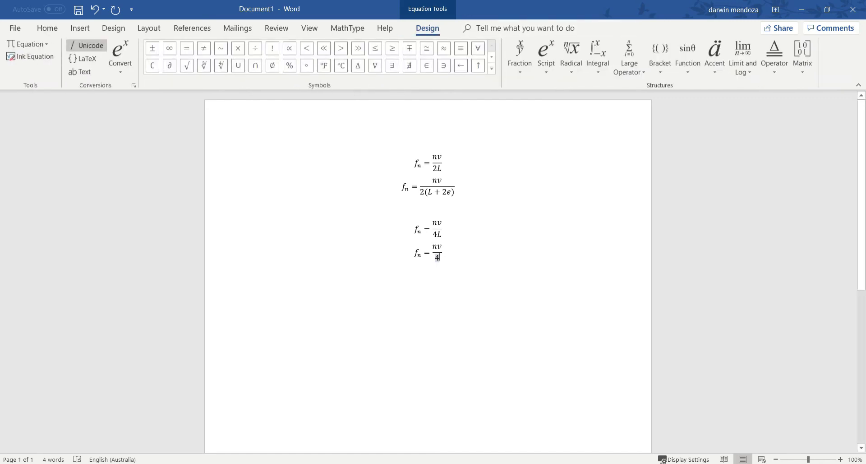
{"action": "left_click", "coordinate": [660, 57]}
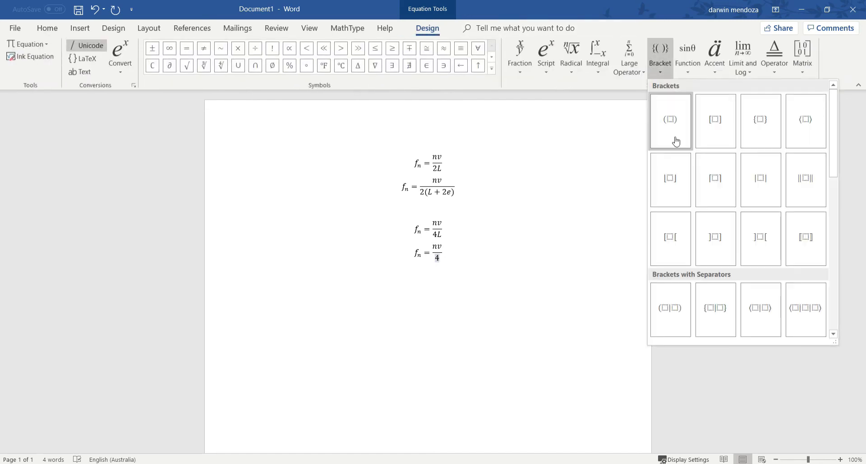
{"action": "left_click", "coordinate": [676, 139]}
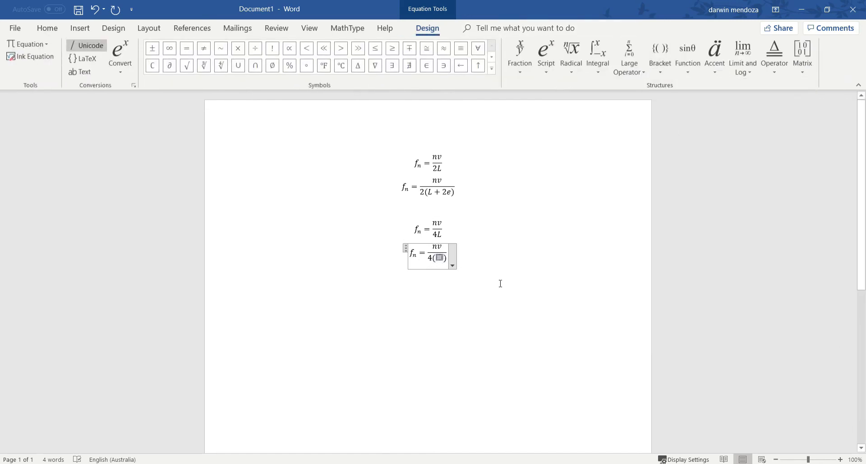
{"action": "type", "text": "L "}
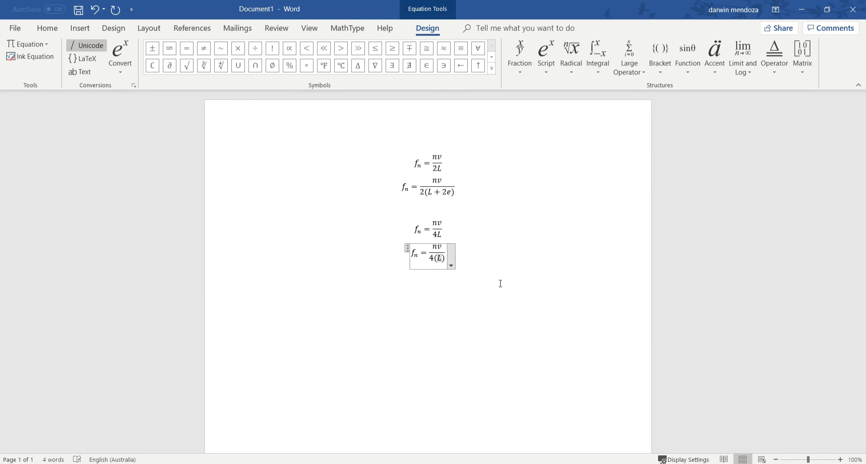
{"action": "type", "text": "+ "}
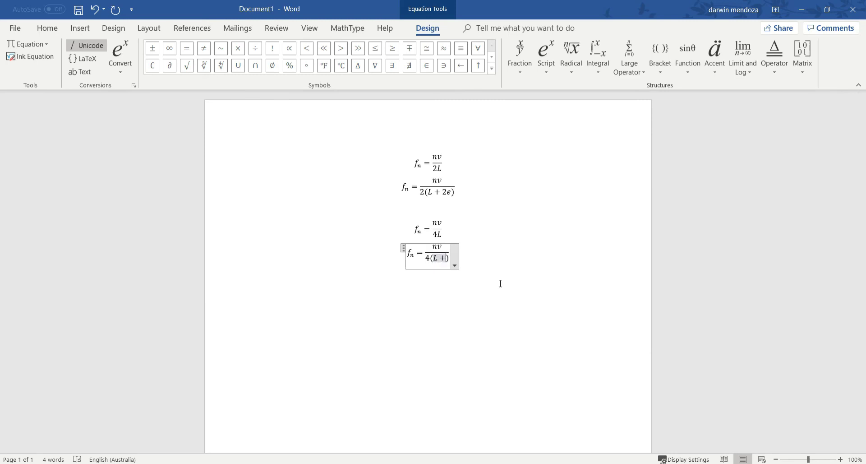
{"action": "type", "text": "e"}
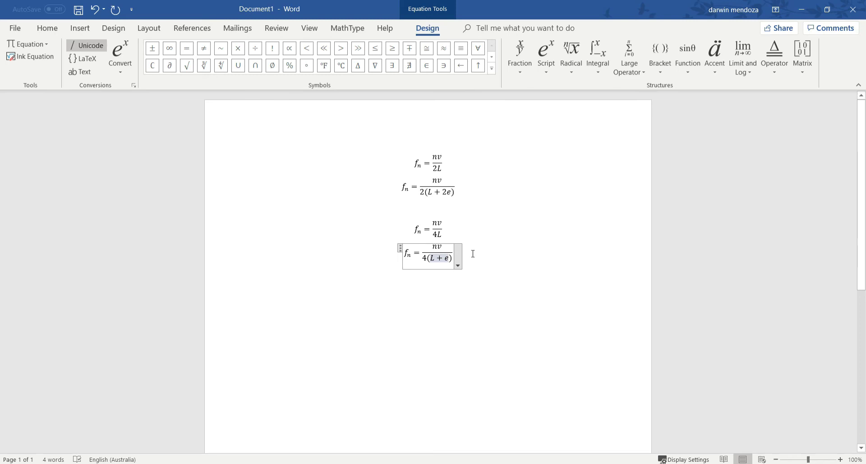
{"action": "key", "text": "Down"}
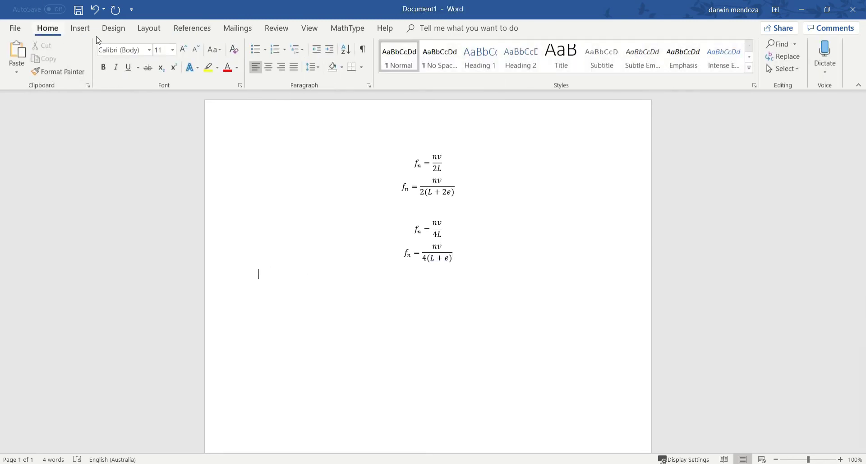
Step: Insert a new equation below the fourth one that reads n = 1,3,5,7
{"action": "left_click", "coordinate": [84, 28]}
{"action": "left_click", "coordinate": [760, 50]}
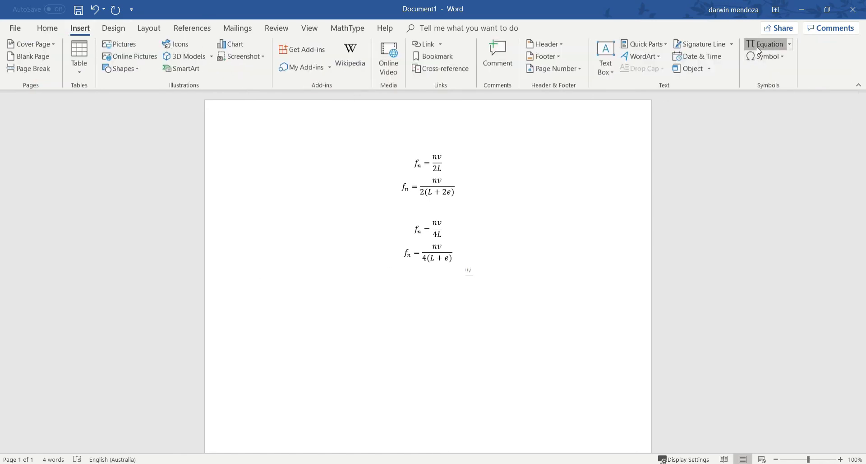
{"action": "type", "text": "n "}
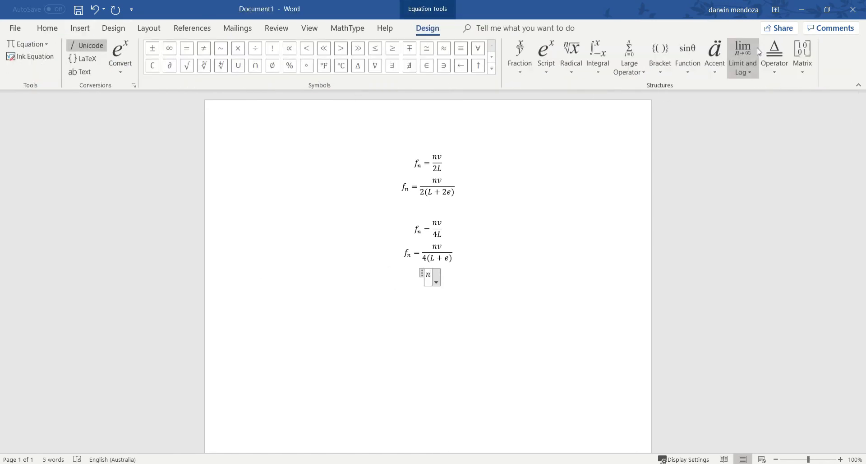
{"action": "type", "text": "="}
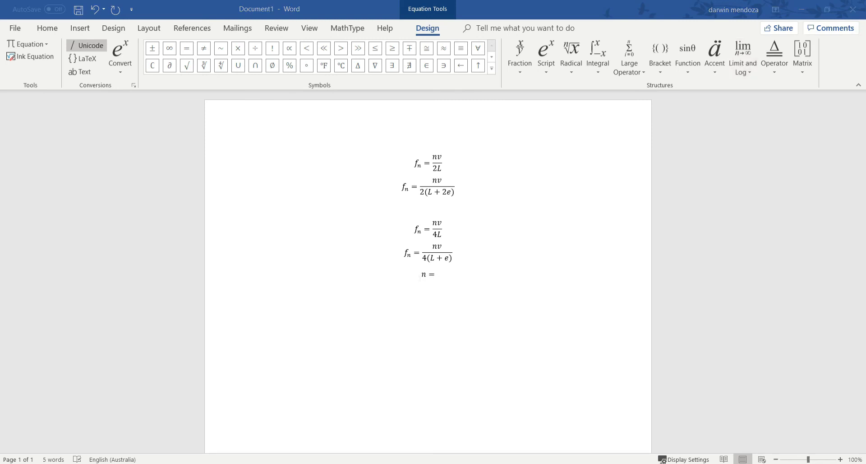
{"action": "left_click", "coordinate": [433, 271]}
{"action": "type", "text": "1"}
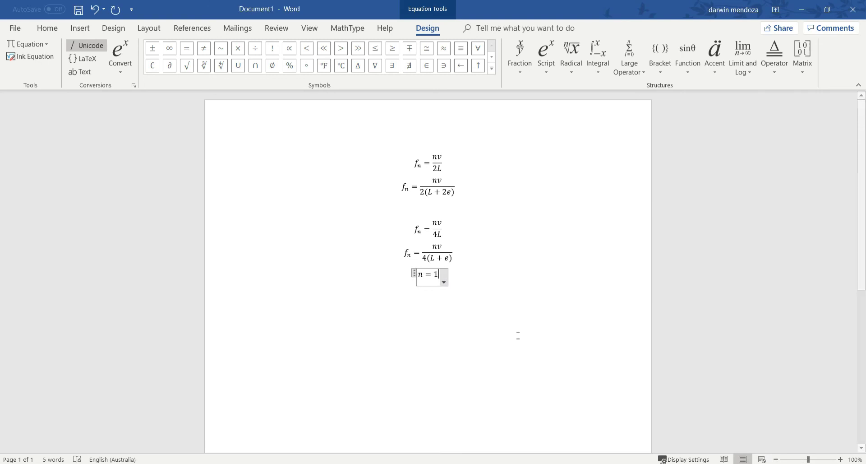
{"action": "type", "text": ","}
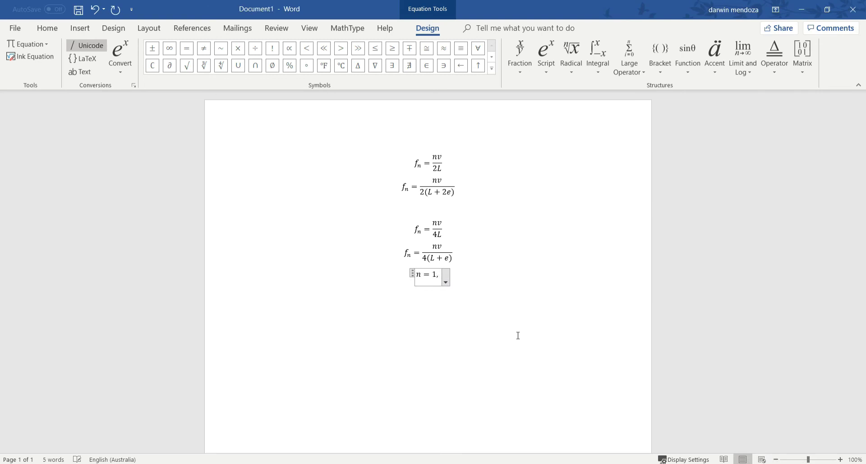
{"action": "type", "text": "3,5,"}
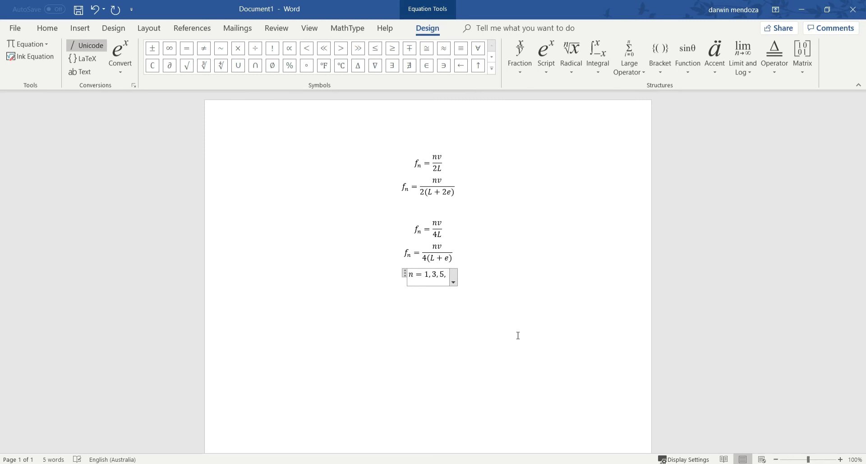
{"action": "type", "text": "7"}
Step: Insert a new equation on its own line below the second equation that reads n = 1,2,3,4
{"action": "left_click", "coordinate": [470, 197]}
{"action": "key", "text": "Return"}
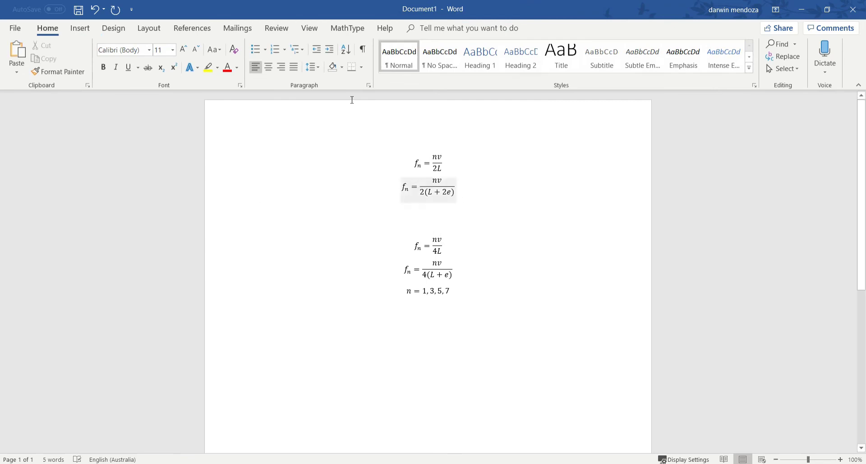
{"action": "left_click", "coordinate": [80, 28]}
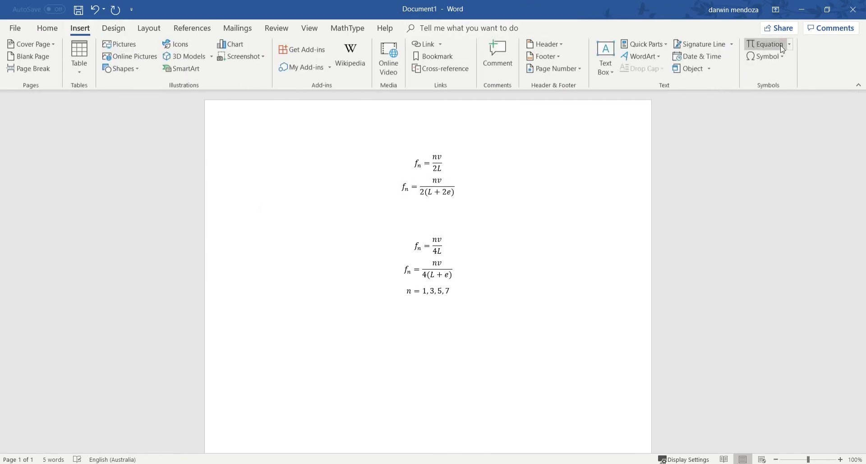
{"action": "left_click", "coordinate": [767, 45]}
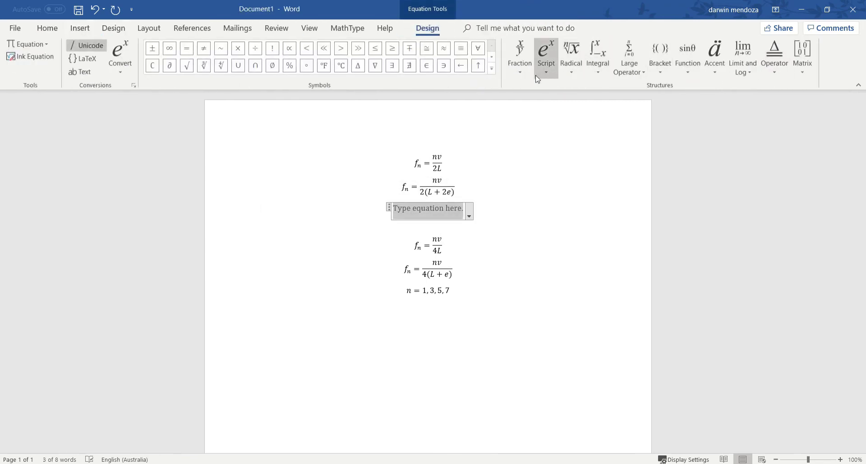
{"action": "type", "text": "n "}
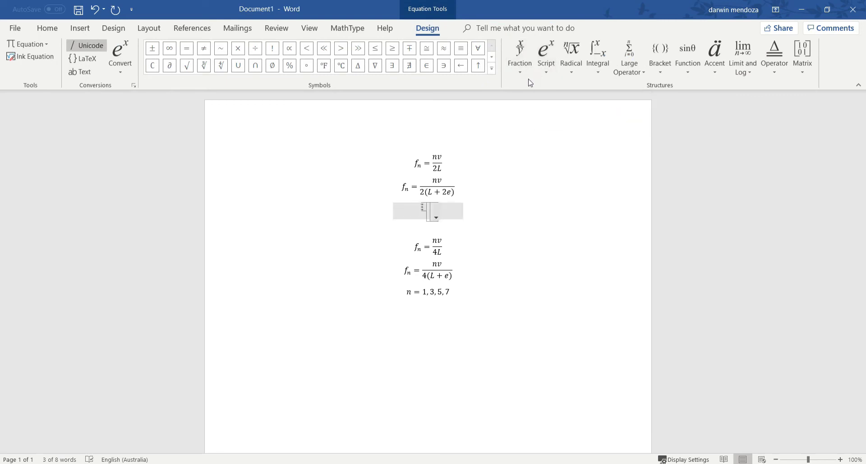
{"action": "type", "text": "= 1,"}
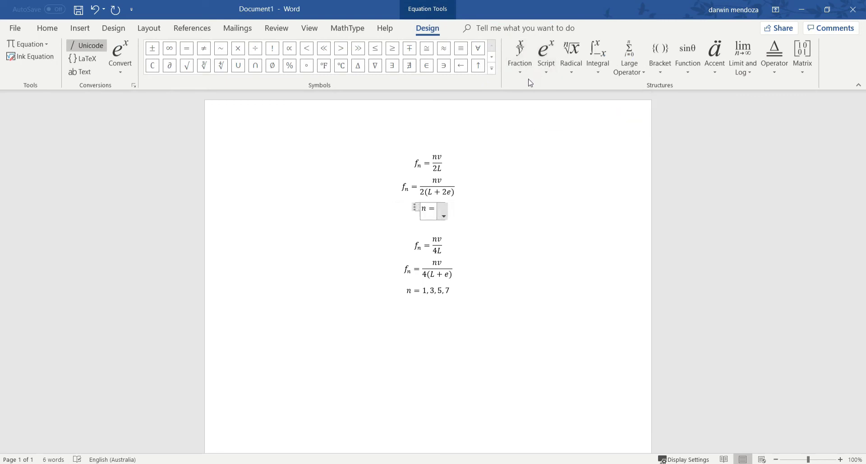
{"action": "type", "text": ","}
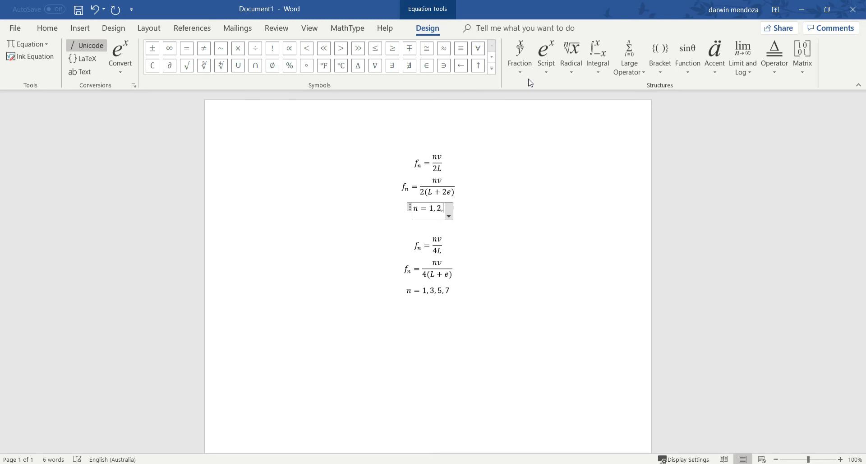
{"action": "type", "text": "3,4"}
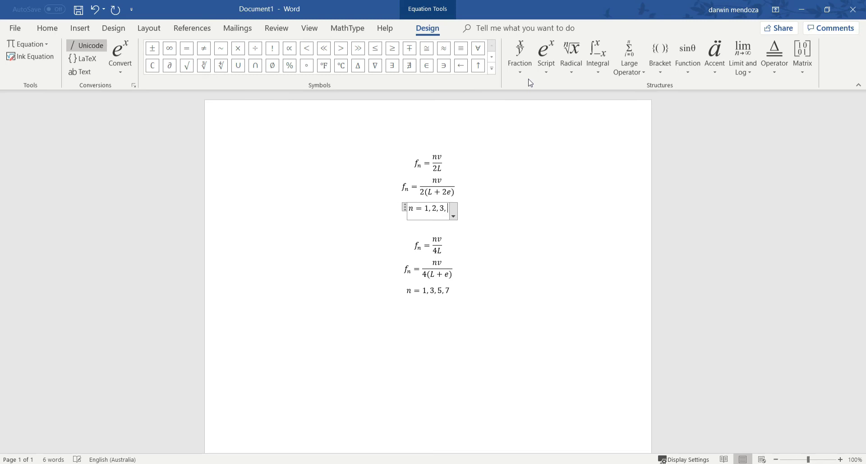